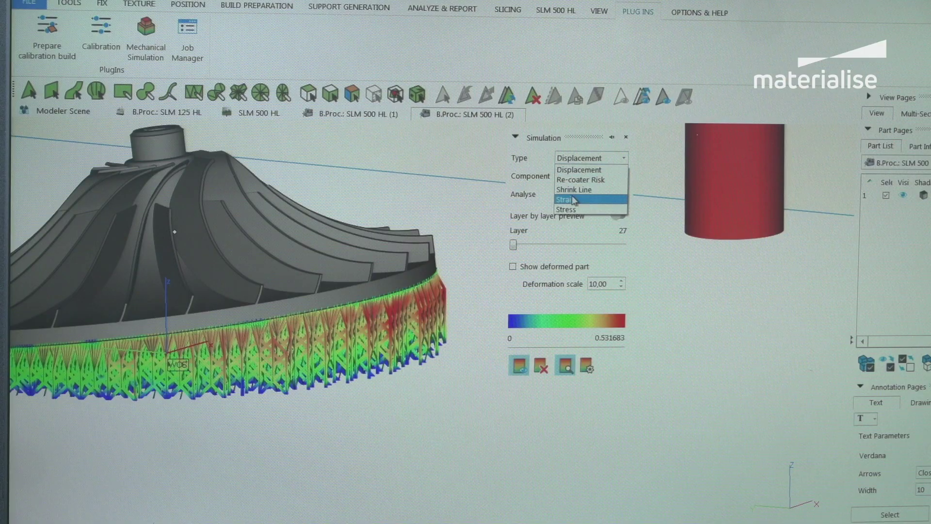
- Compare supports-only and part-and-support displacement, then probe the red supports reading about 0.49
click(574, 200)
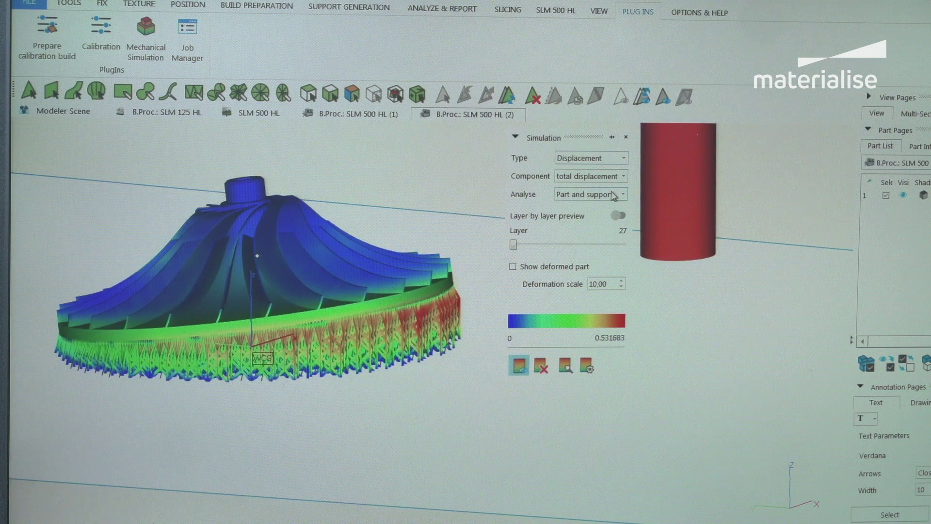
click(613, 195)
click(593, 230)
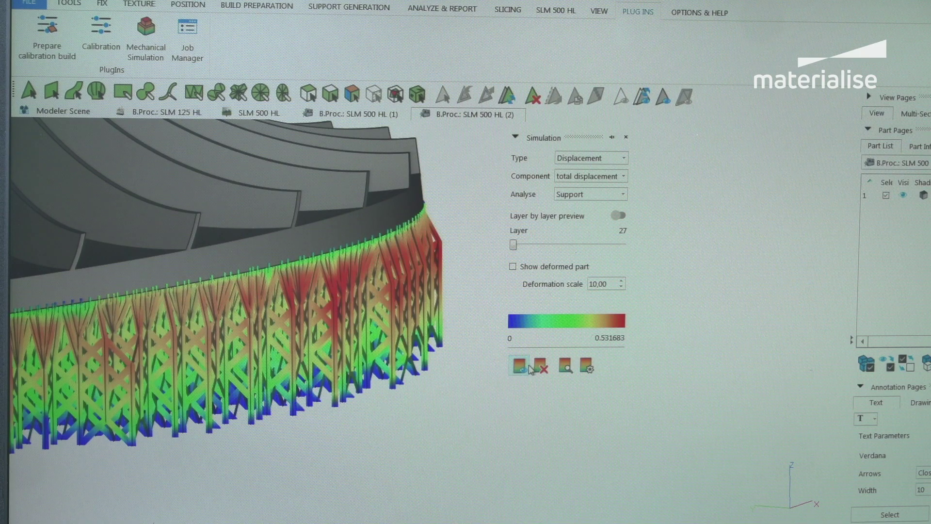
click(566, 365)
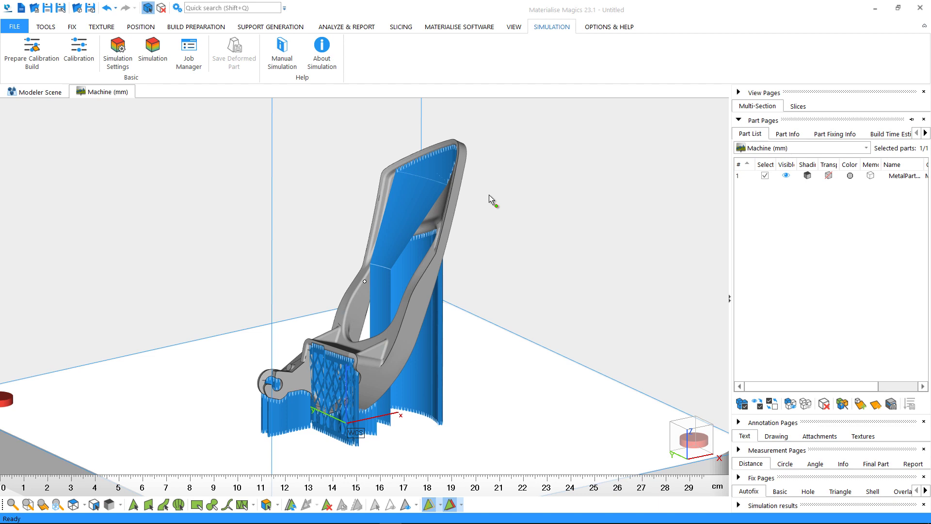
- From the Job Manager, choose Open in Magics for the Simulation-1 job
click(190, 59)
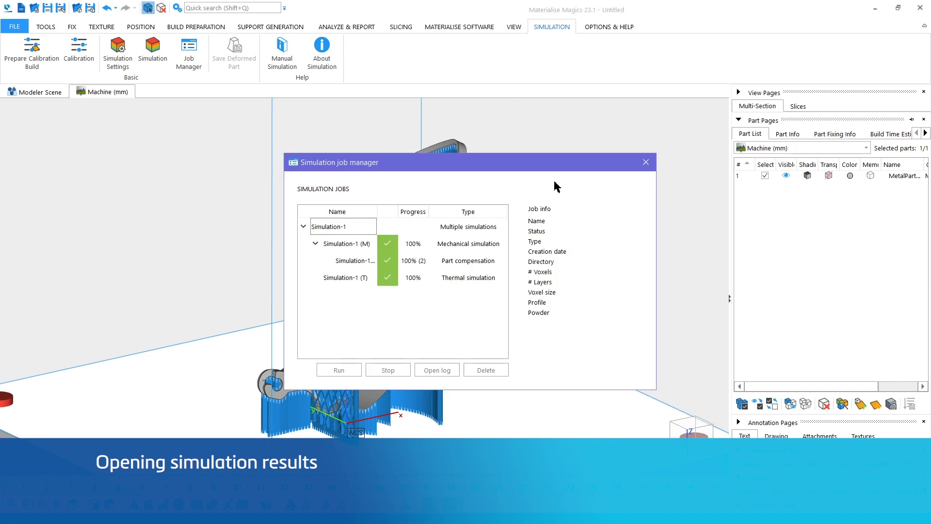
click(440, 230)
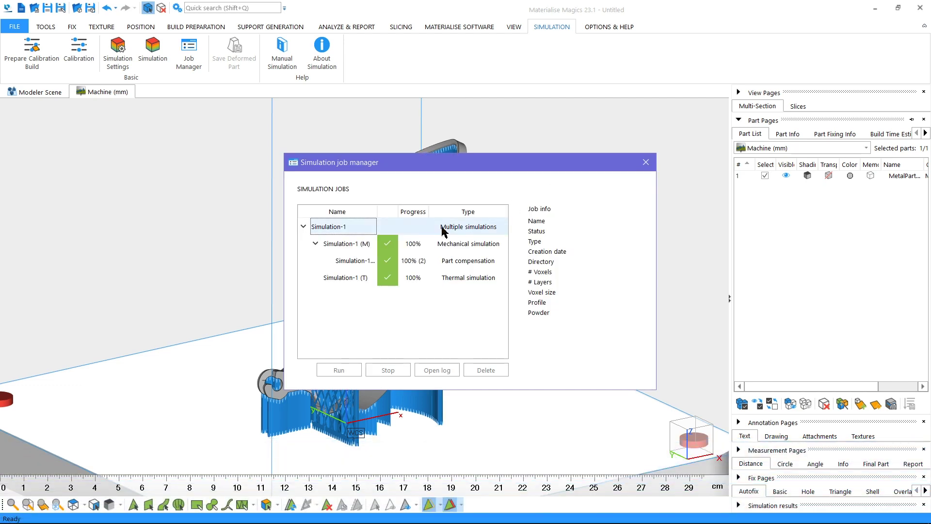
right_click(440, 230)
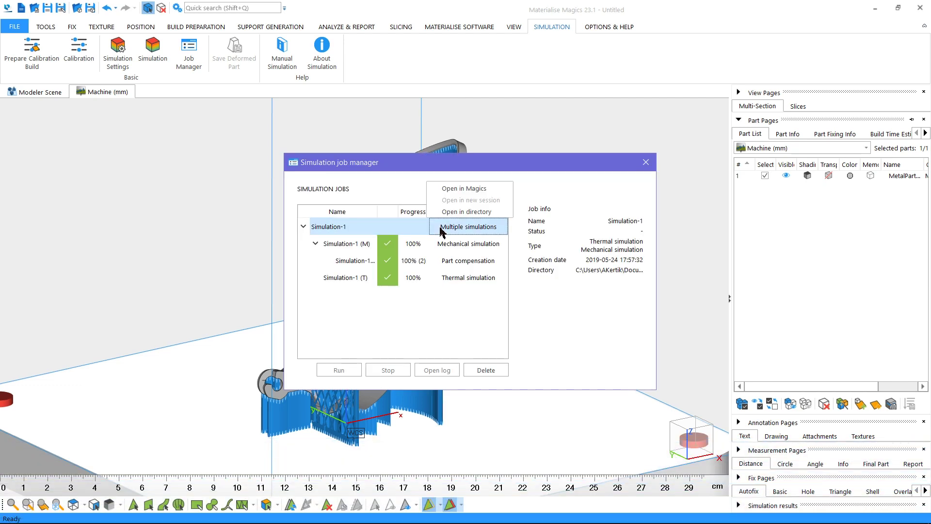
click(455, 191)
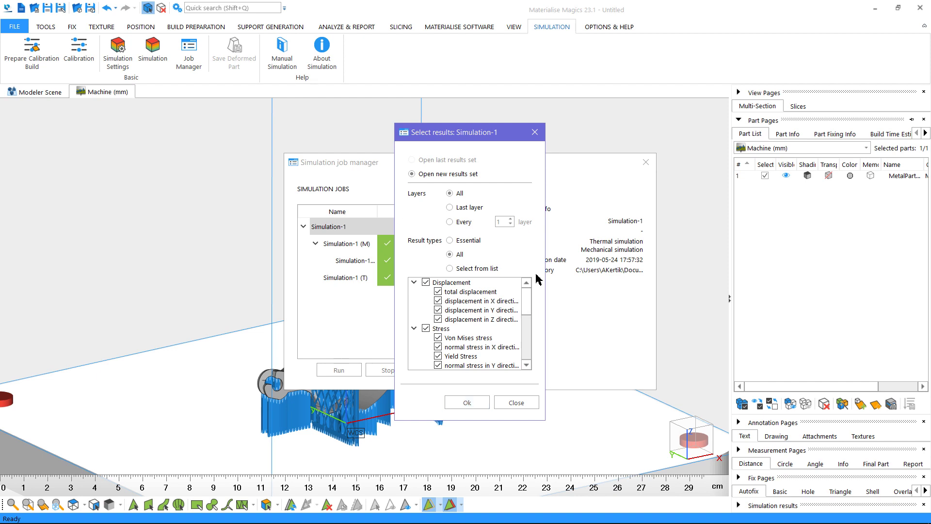
- Load all result layers, then generate and run a compensated-part job for Forgot_comp_part
click(470, 402)
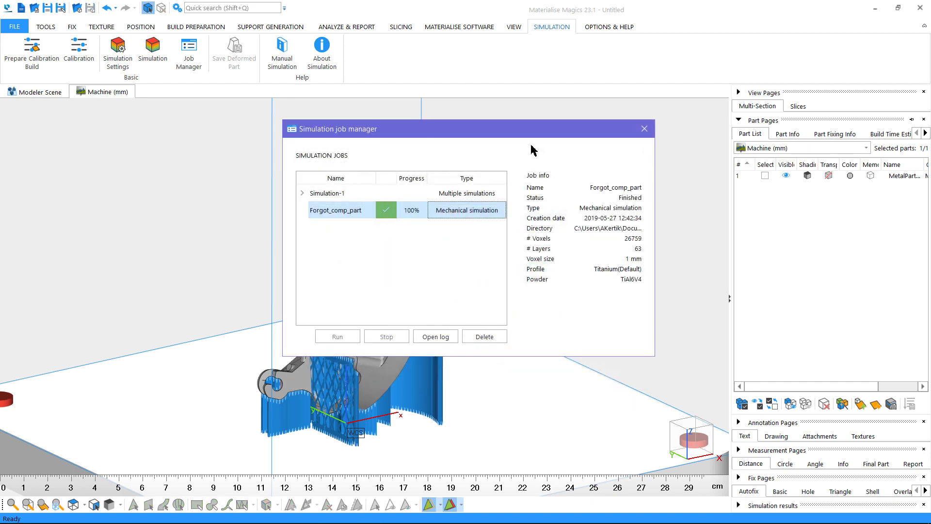
right_click(502, 211)
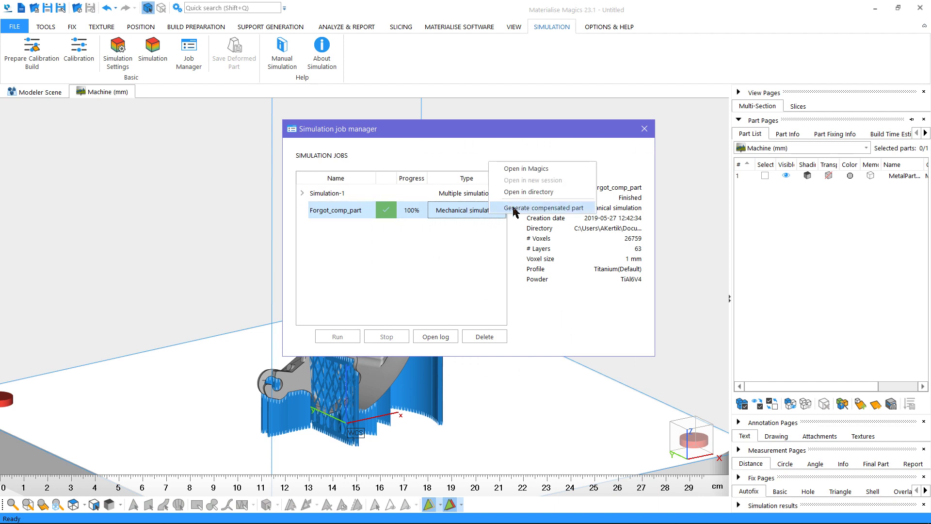
click(593, 210)
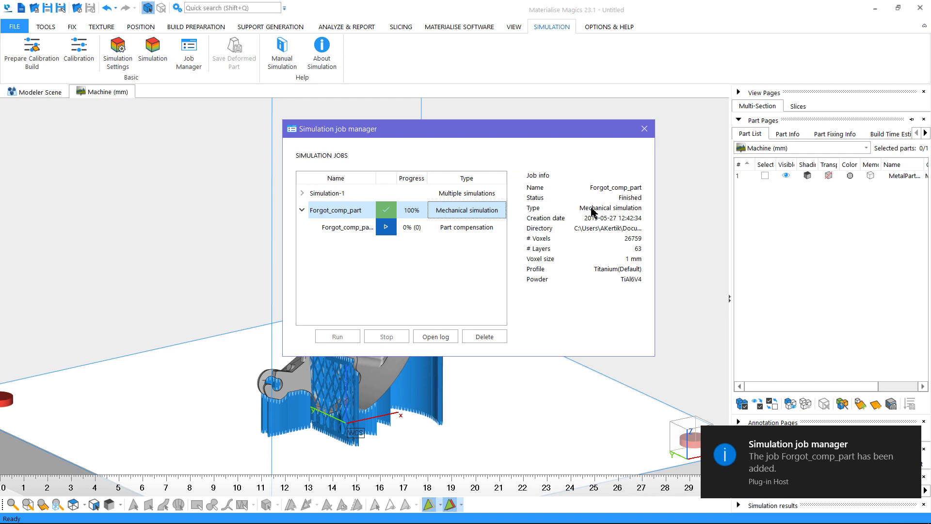
click(474, 227)
click(335, 337)
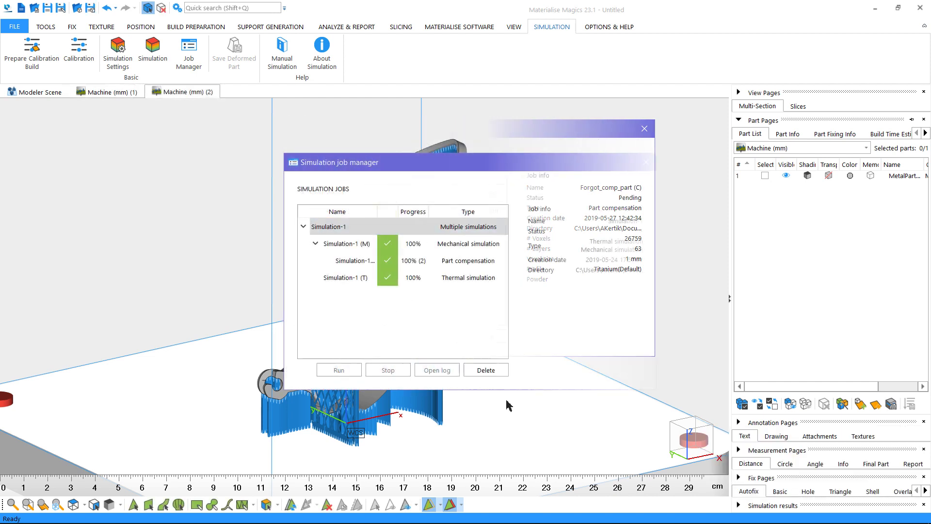
click(509, 315)
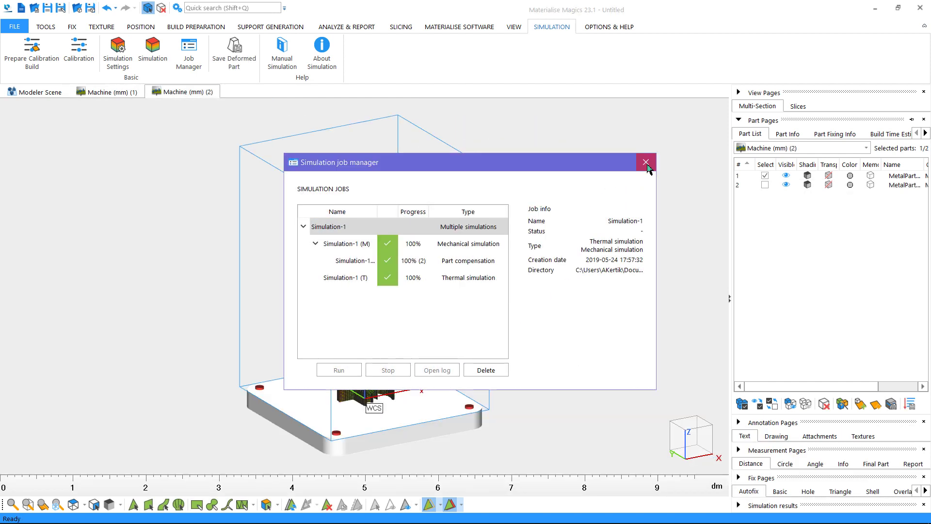
- Close the job manager and expand the Simulation results Type list
click(646, 163)
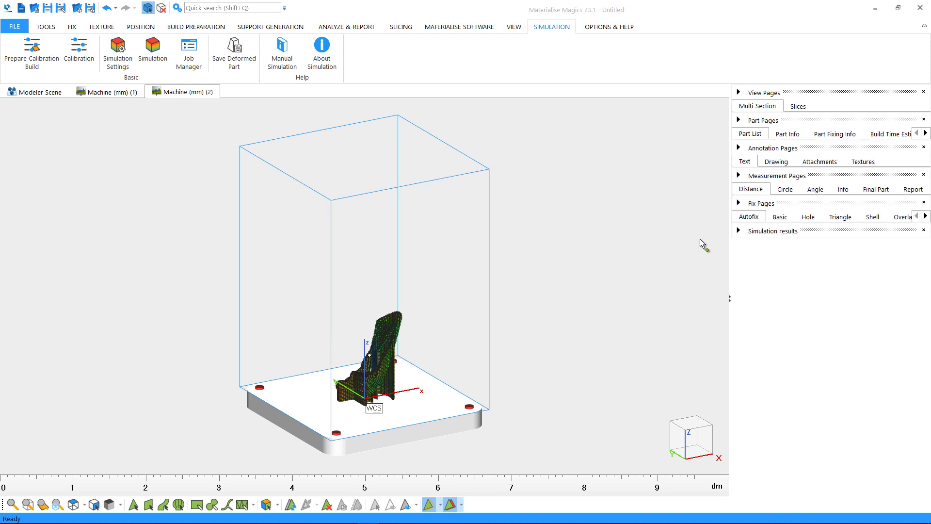
click(739, 231)
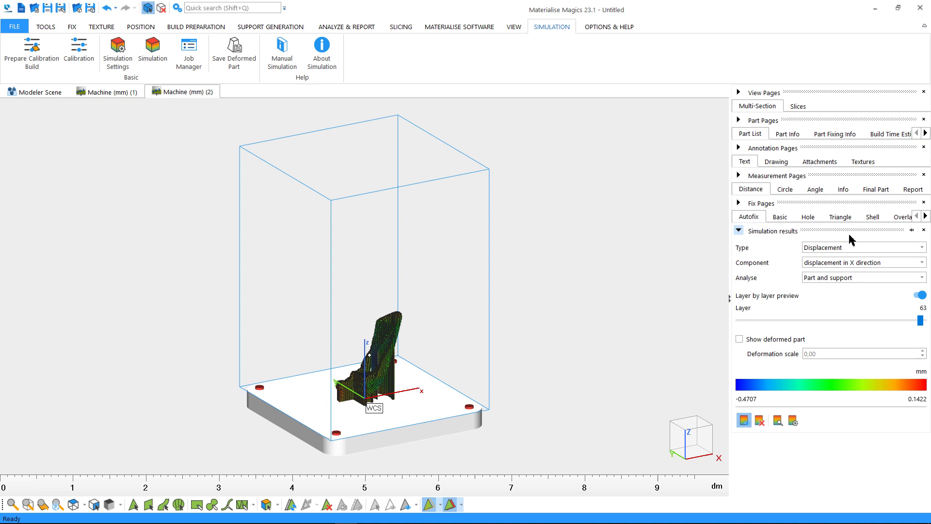
click(921, 249)
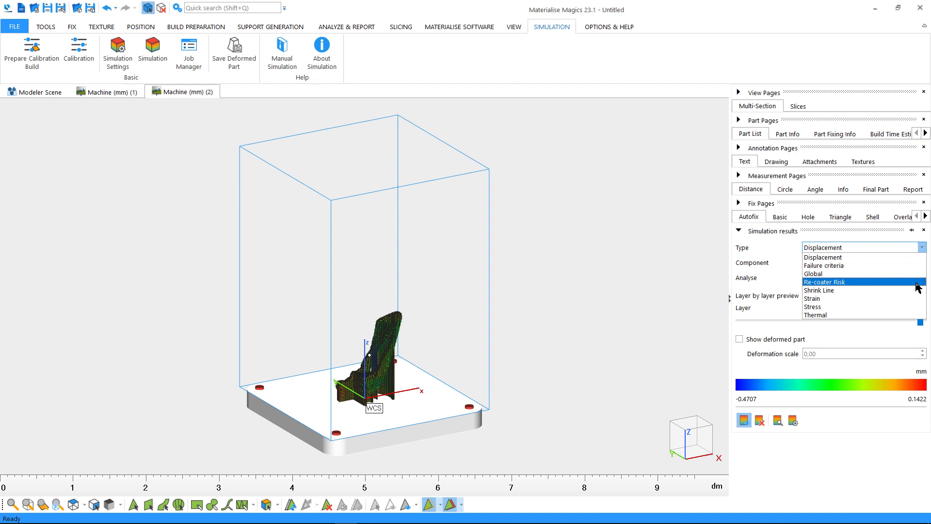
- Choose Shrink Line, disable Layer by layer preview, and orbit around the whole part
click(918, 290)
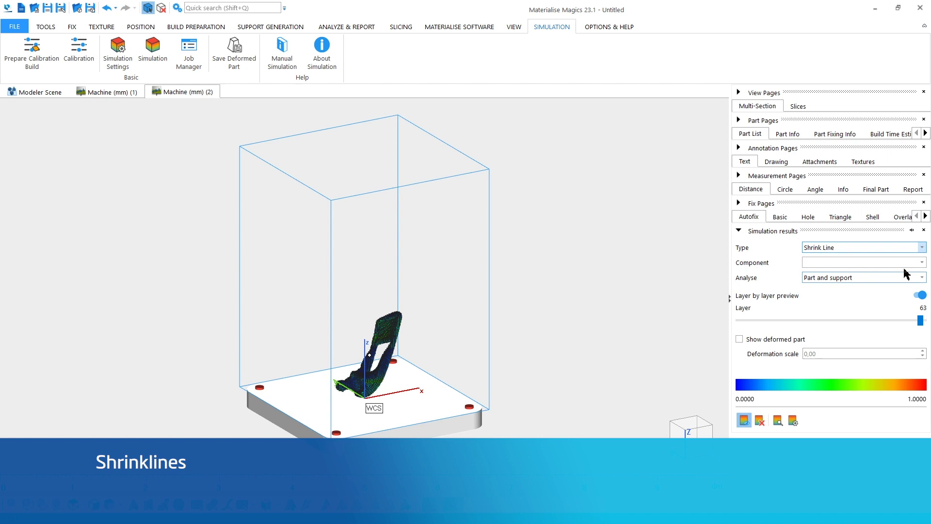
click(912, 292)
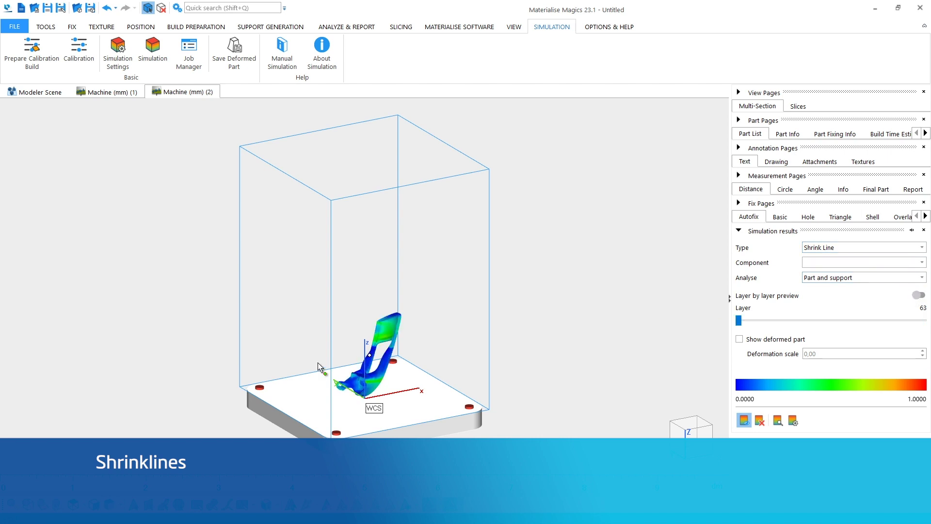
right_drag(323, 370, 424, 285)
scroll(425, 285, up, 5)
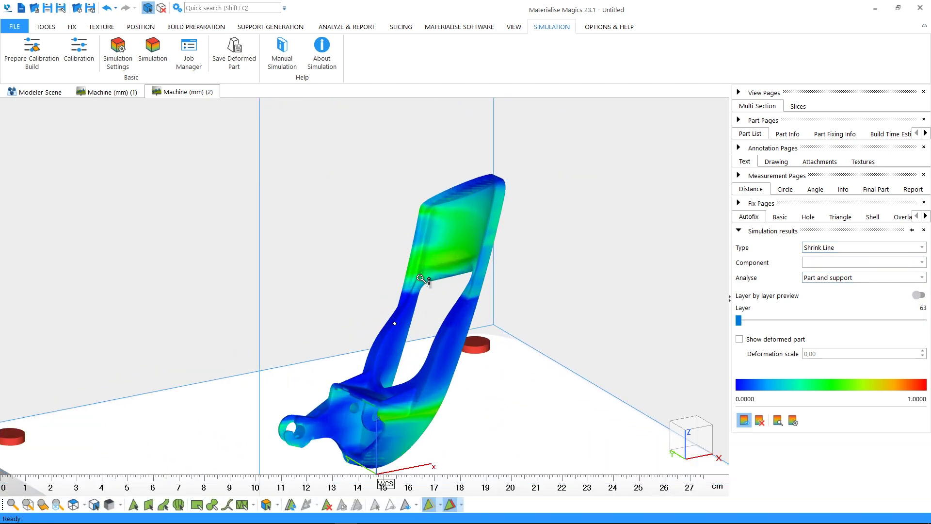
mouse_move(424, 284)
right_down()
mouse_move(387, 265)
mouse_move(568, 238)
mouse_move(561, 287)
right_up()
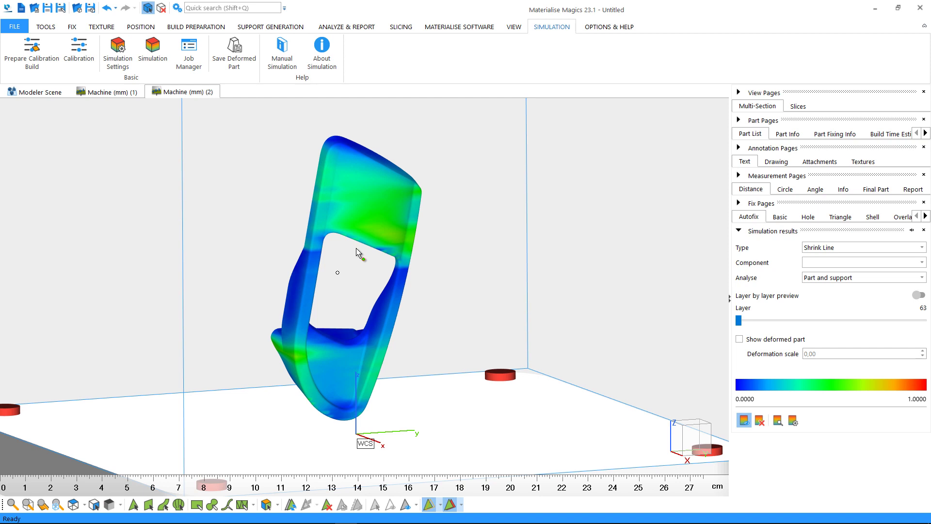
- Switch the result type to Re-coater Risk and rotate the view
click(863, 248)
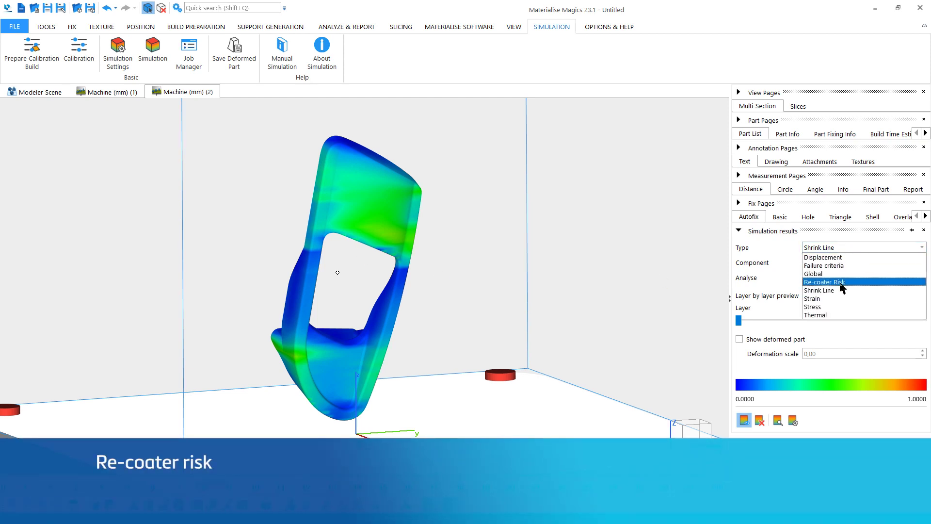
click(841, 280)
mouse_move(437, 328)
right_down()
mouse_move(376, 345)
mouse_move(408, 352)
mouse_move(389, 350)
right_up()
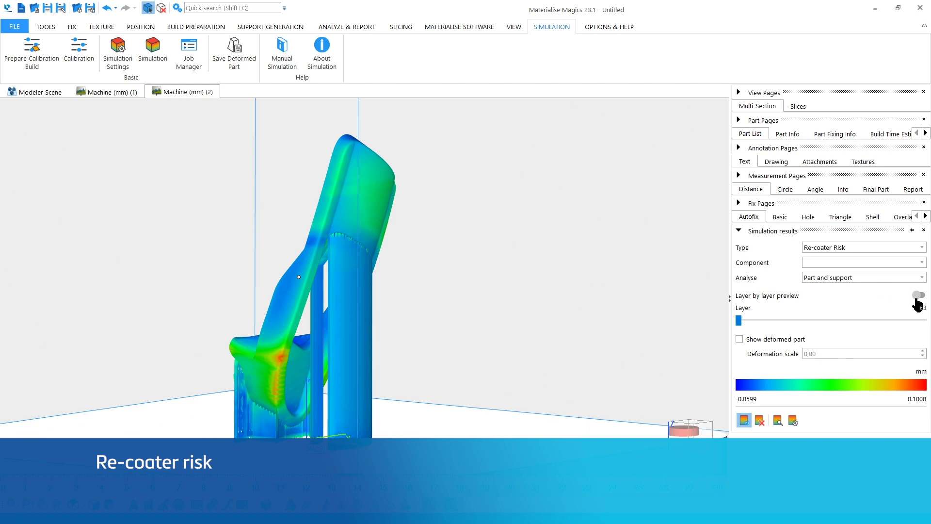
- Preview re-coater risk layer by layer from layer 43 up to the top layer
click(919, 295)
right_drag(391, 386, 400, 387)
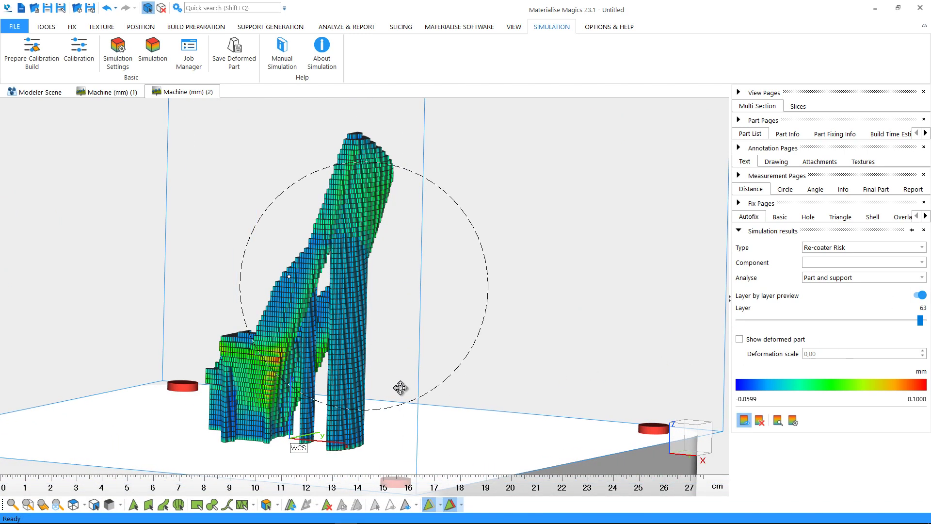
mouse_move(923, 321)
mouse_down()
mouse_move(861, 324)
mouse_move(733, 370)
mouse_move(825, 372)
mouse_up()
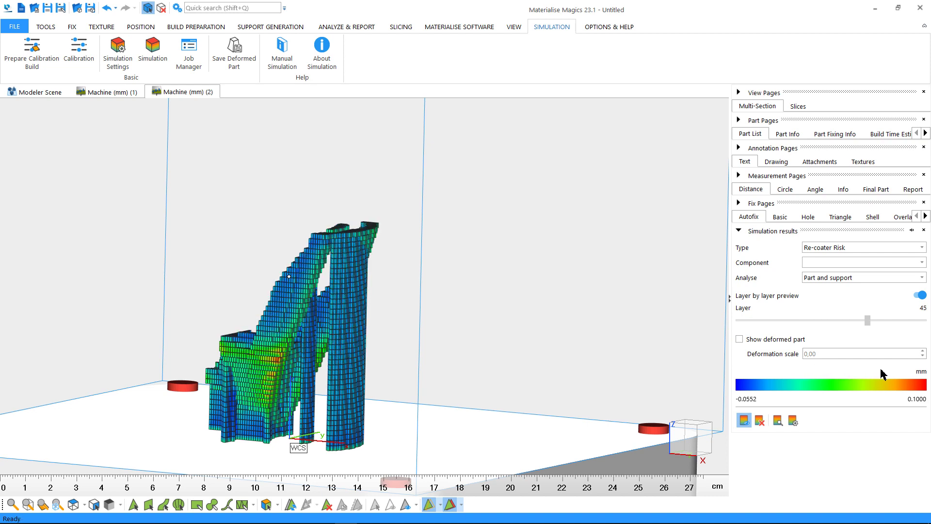
drag(824, 371, 924, 360)
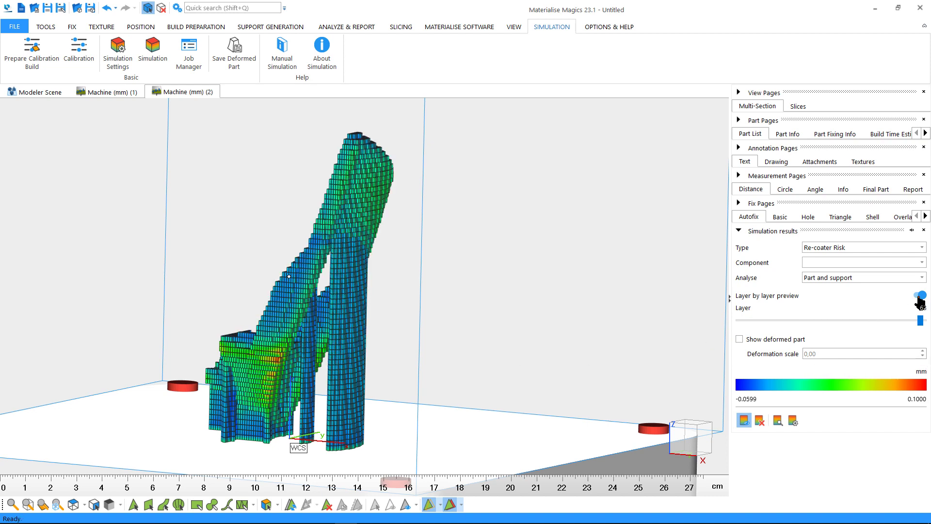
click(921, 296)
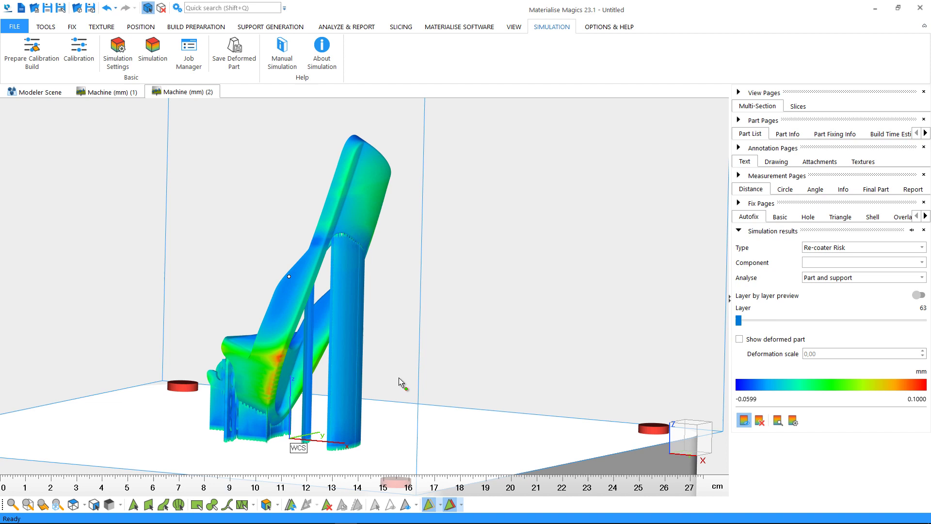
right_drag(309, 380, 344, 362)
scroll(343, 362, up, 1)
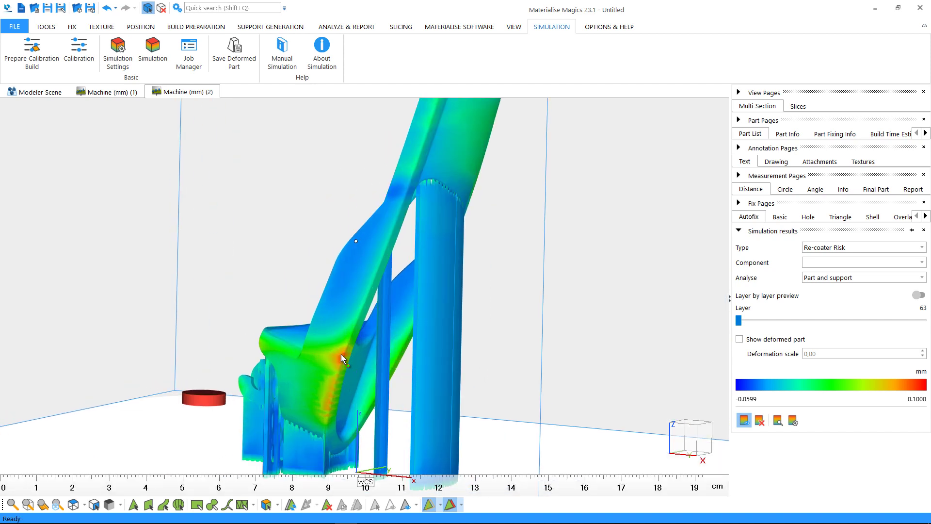
scroll(343, 358, up, 1)
scroll(339, 362, up, 1)
scroll(354, 298, up, 1)
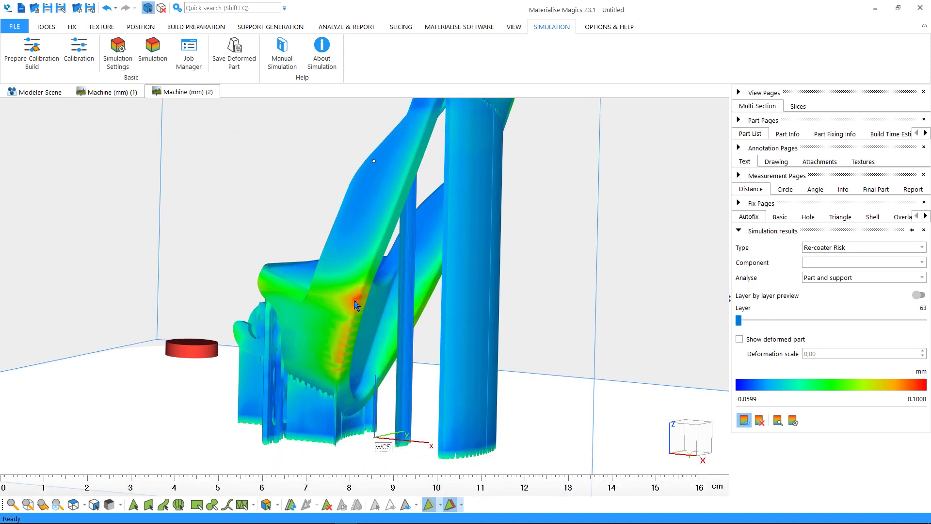
scroll(355, 305, up, 1)
click(873, 250)
click(830, 267)
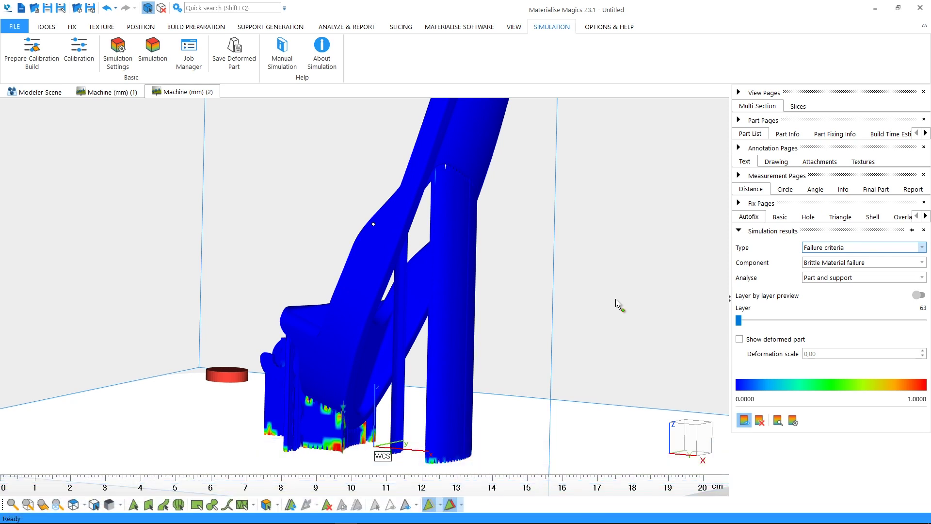
click(884, 262)
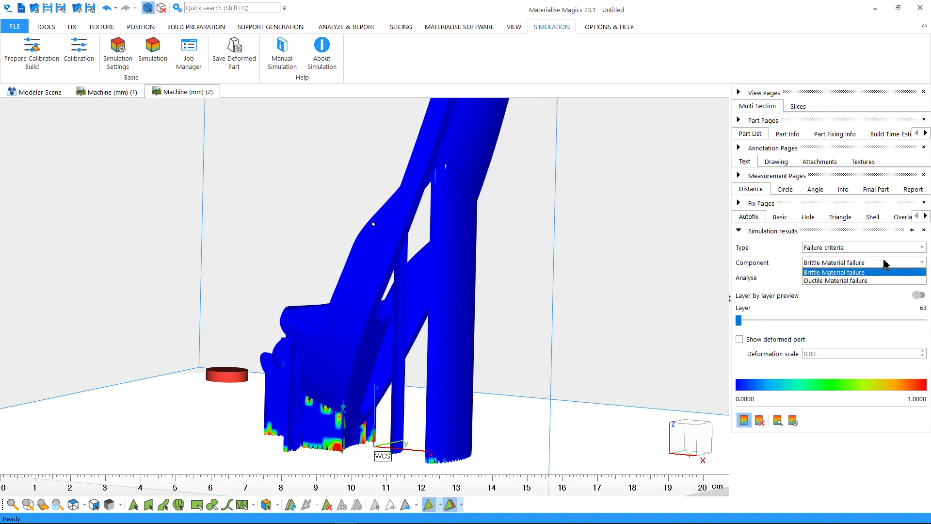
click(884, 262)
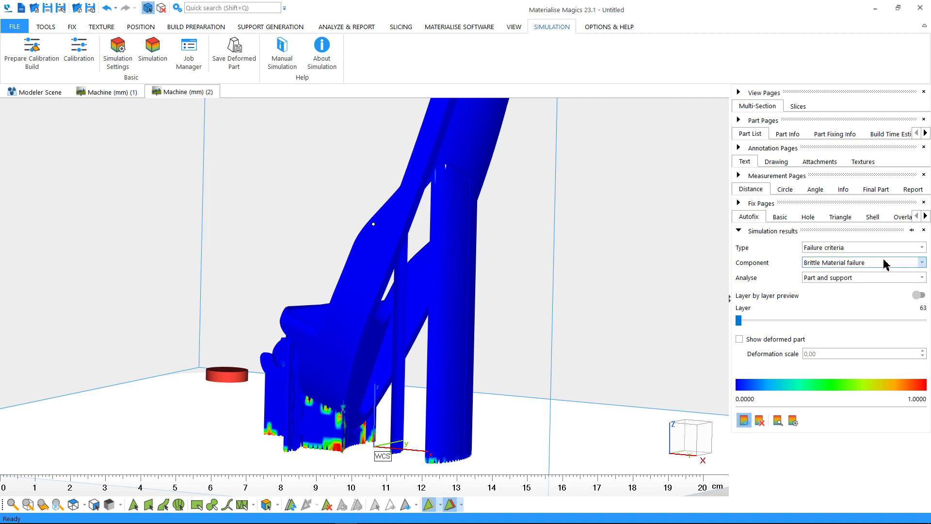
scroll(487, 270, up, 1)
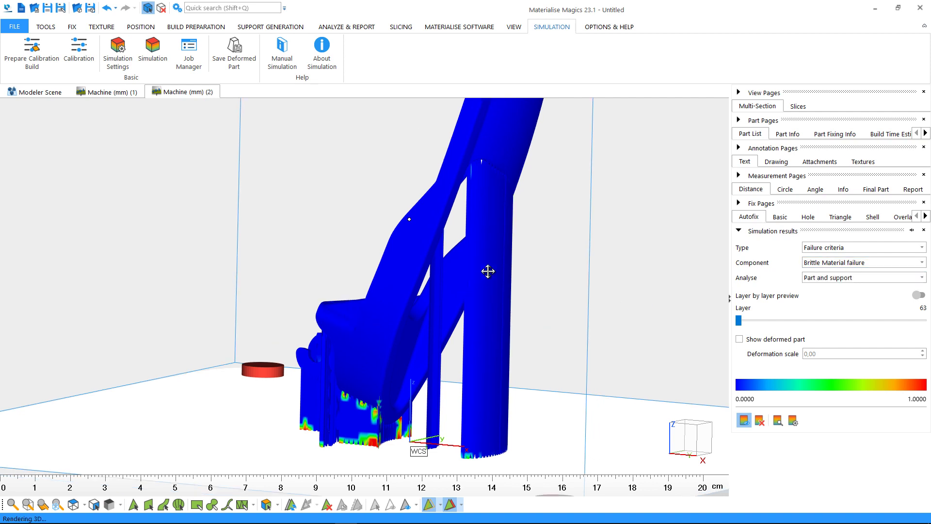
scroll(507, 250, up, 1)
scroll(418, 406, up, 2)
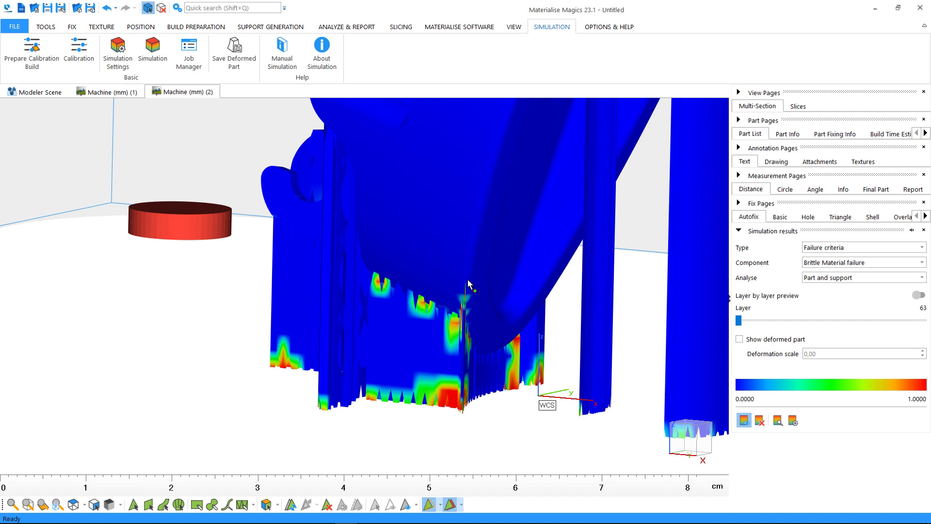
mouse_move(471, 278)
right_down()
mouse_move(494, 275)
mouse_move(474, 279)
right_up()
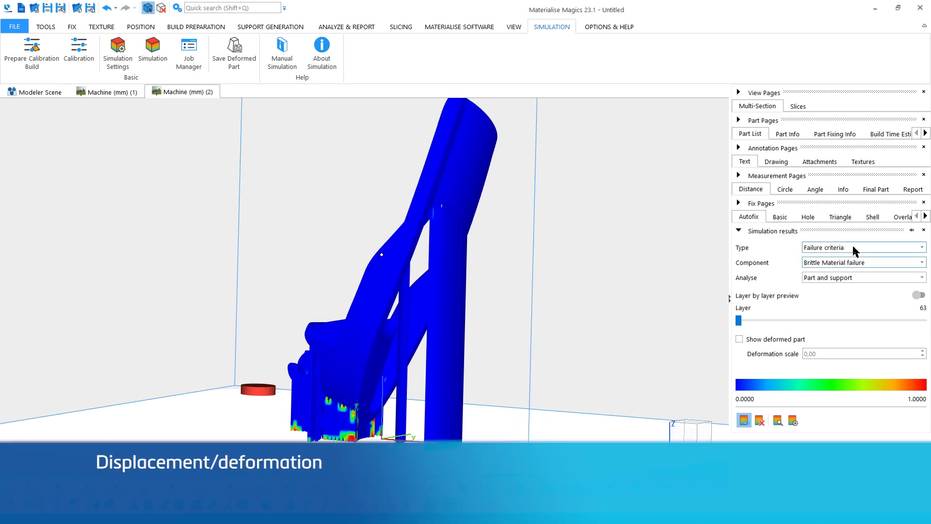
- Show total displacement, orbit to the red hotspot, and enable the point value probe
click(850, 247)
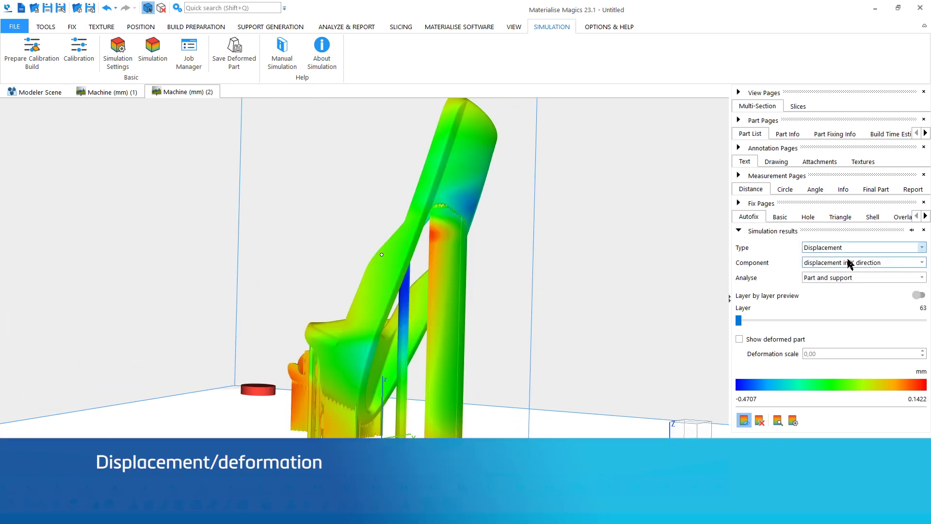
click(848, 263)
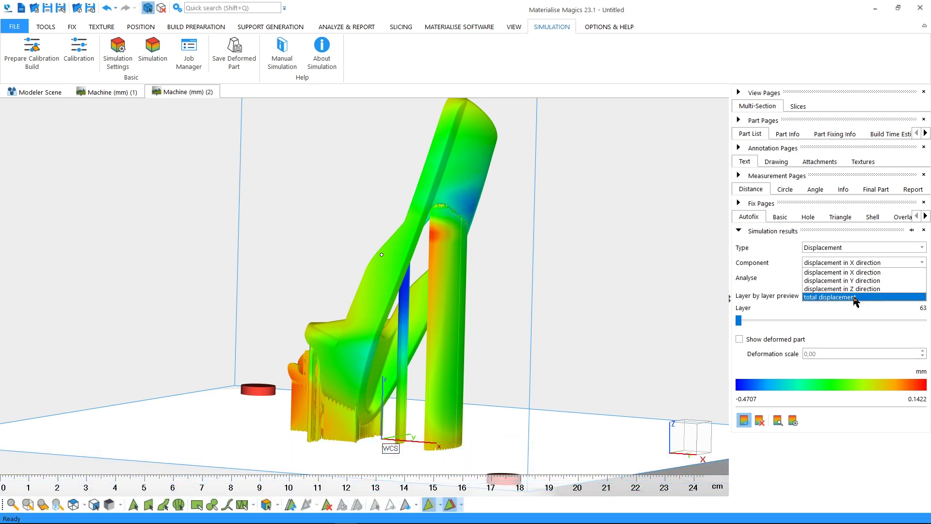
click(856, 297)
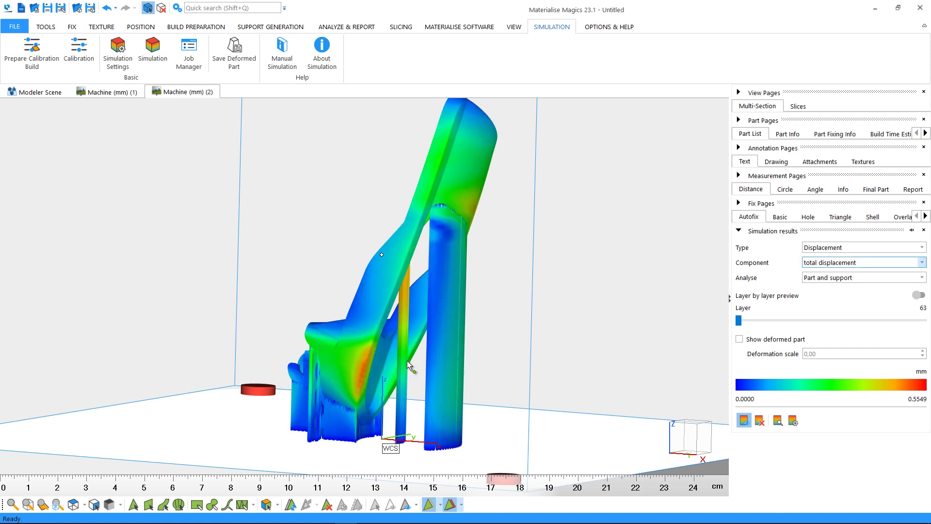
right_drag(413, 364, 357, 375)
scroll(347, 386, up, 5)
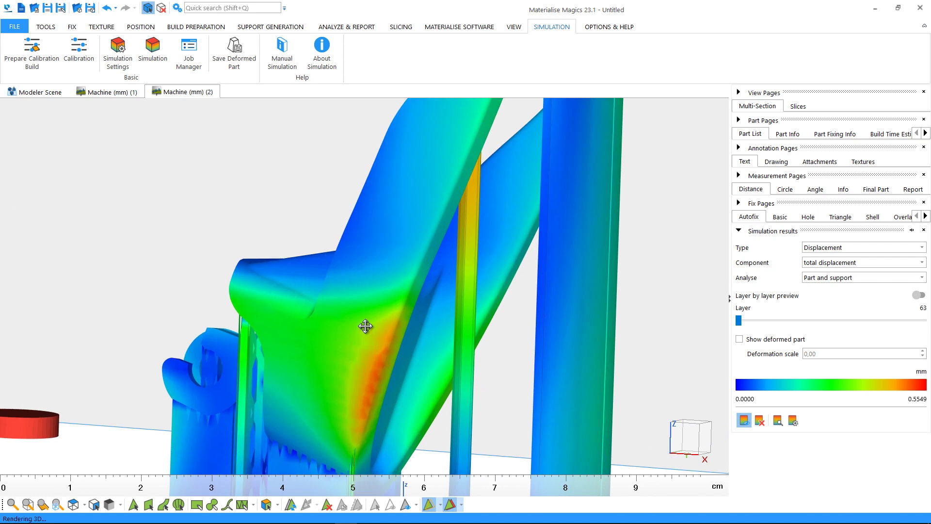
right_drag(366, 327, 366, 313)
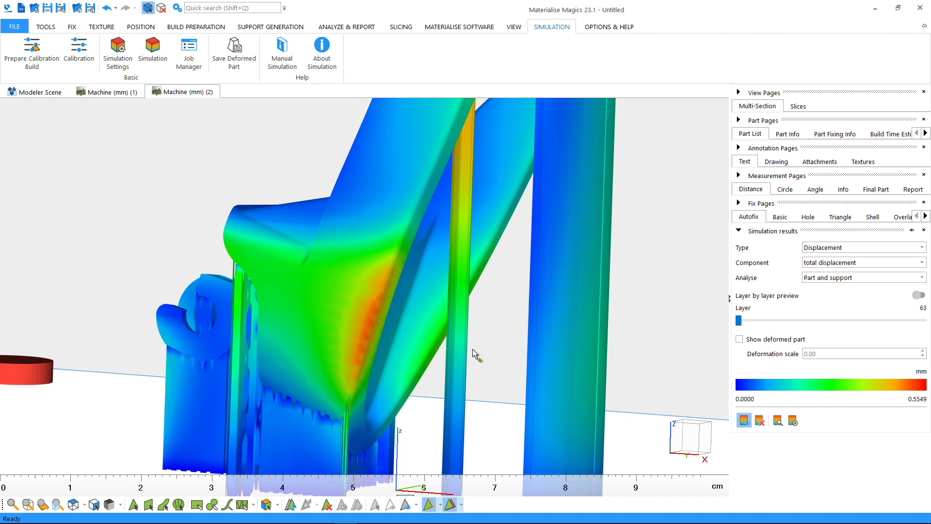
scroll(472, 349, down, 1)
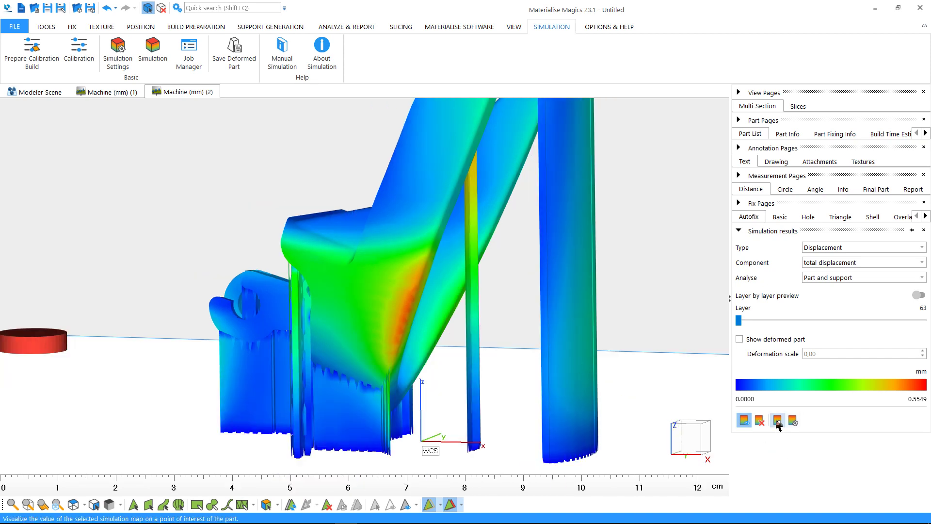
click(777, 421)
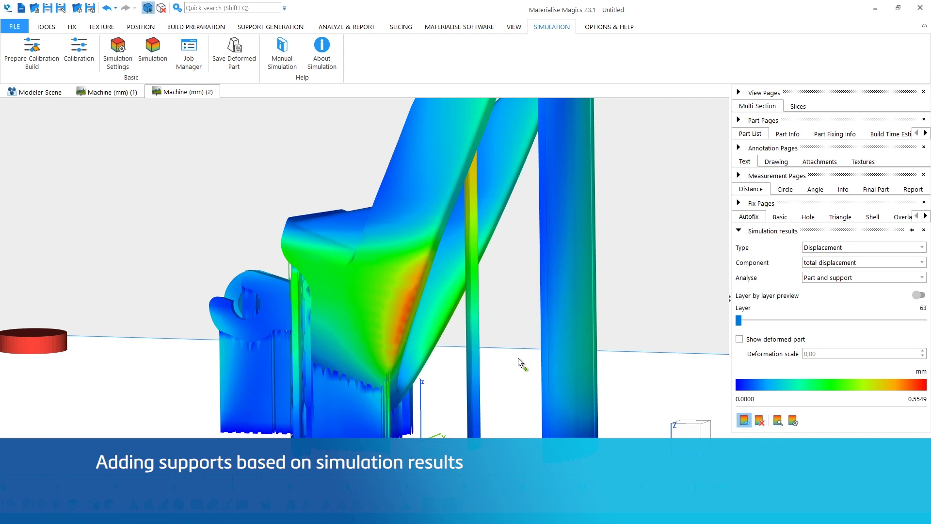
- Enter manual support editing in support generation
mouse_move(519, 365)
right_down()
mouse_move(409, 317)
mouse_move(391, 343)
right_up()
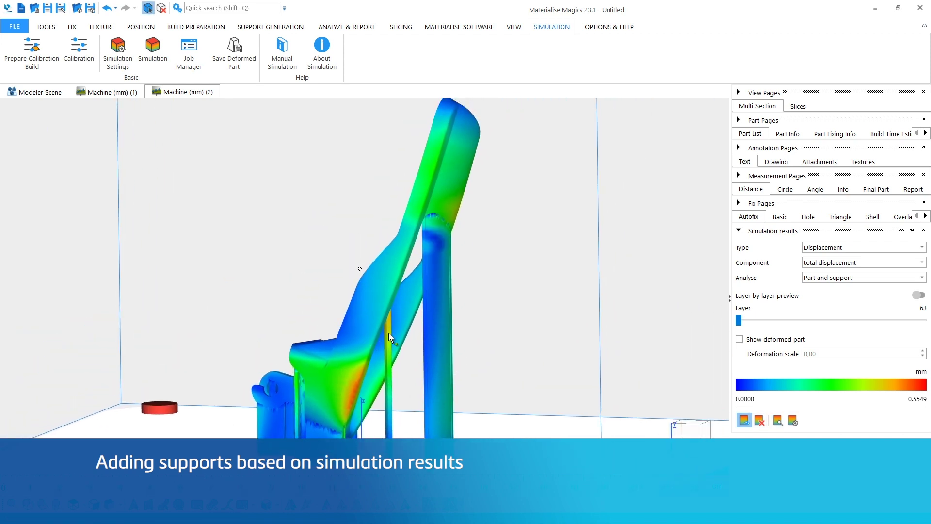
click(270, 27)
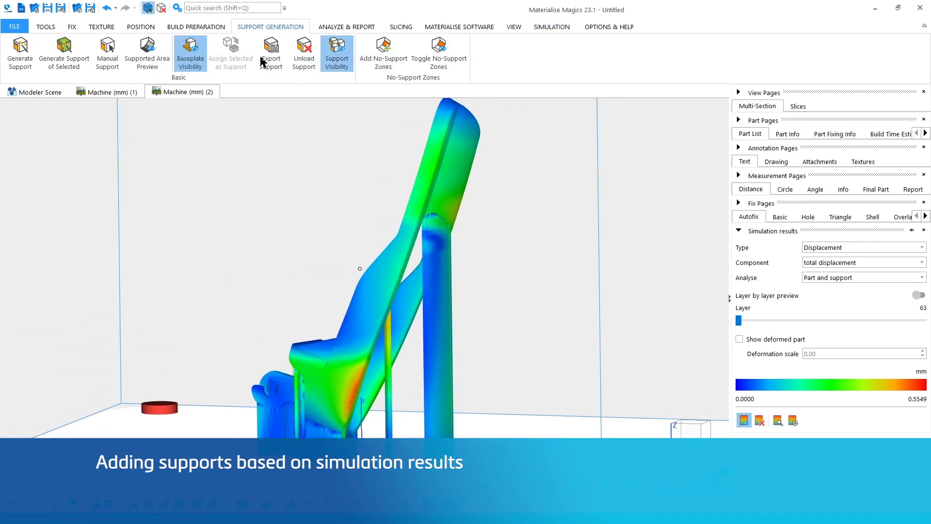
click(110, 62)
scroll(356, 358, up, 2)
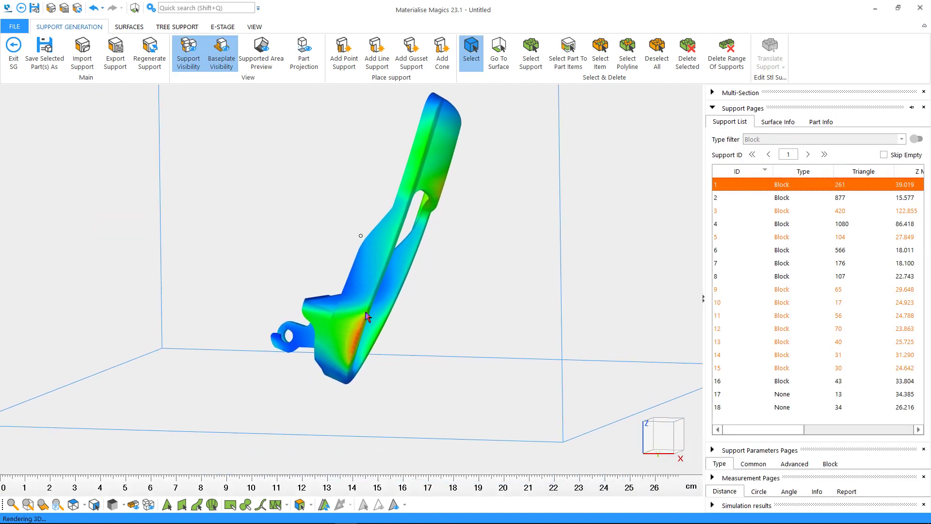
scroll(356, 342, up, 2)
scroll(357, 302, up, 2)
scroll(367, 260, up, 1)
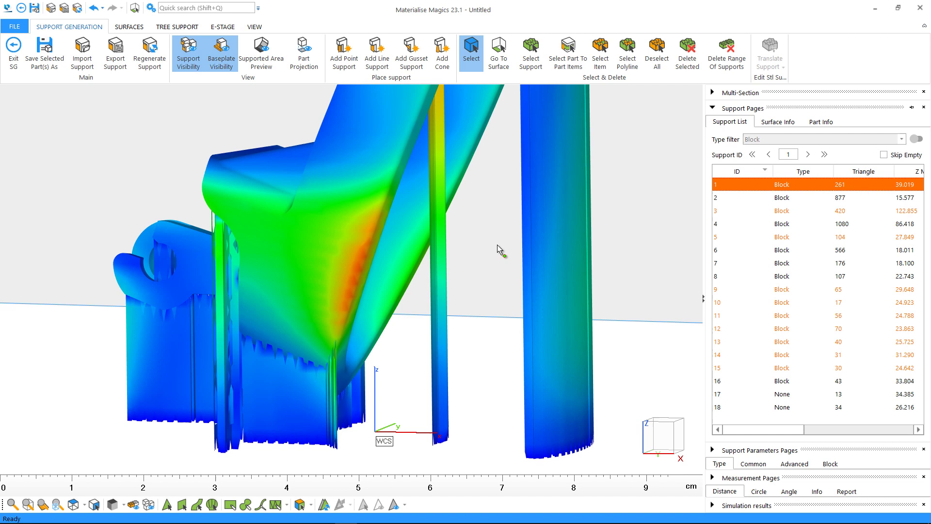
- Place cone supports under the red high-displacement overhang and confirm with OK
click(442, 55)
click(29, 263)
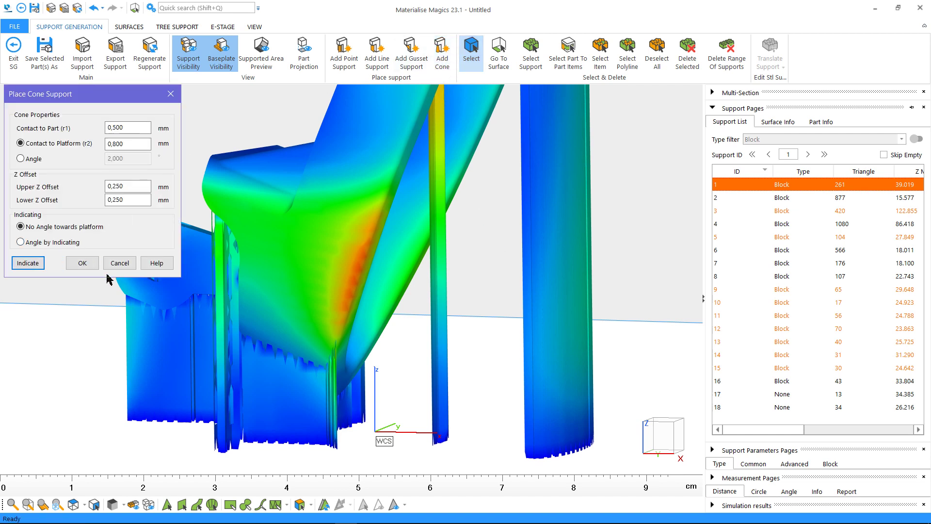
click(383, 210)
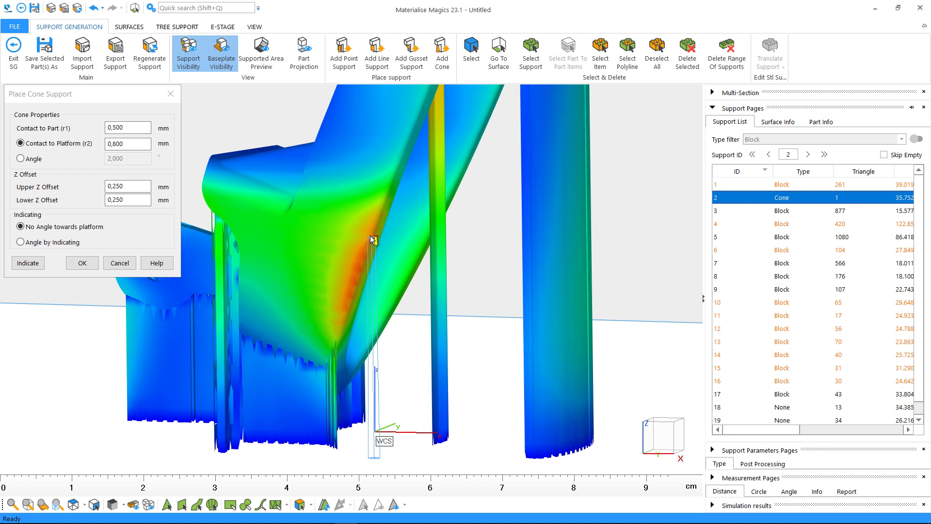
click(357, 271)
click(346, 301)
click(335, 328)
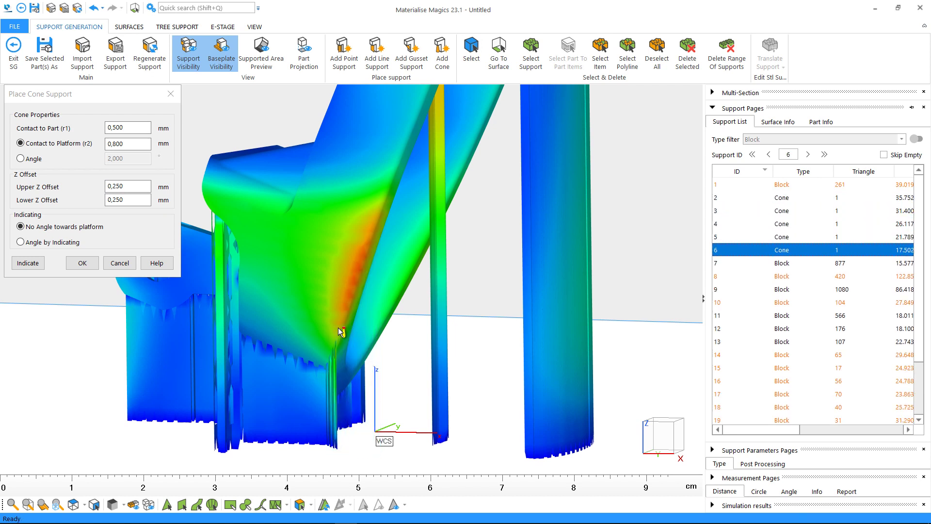
click(85, 266)
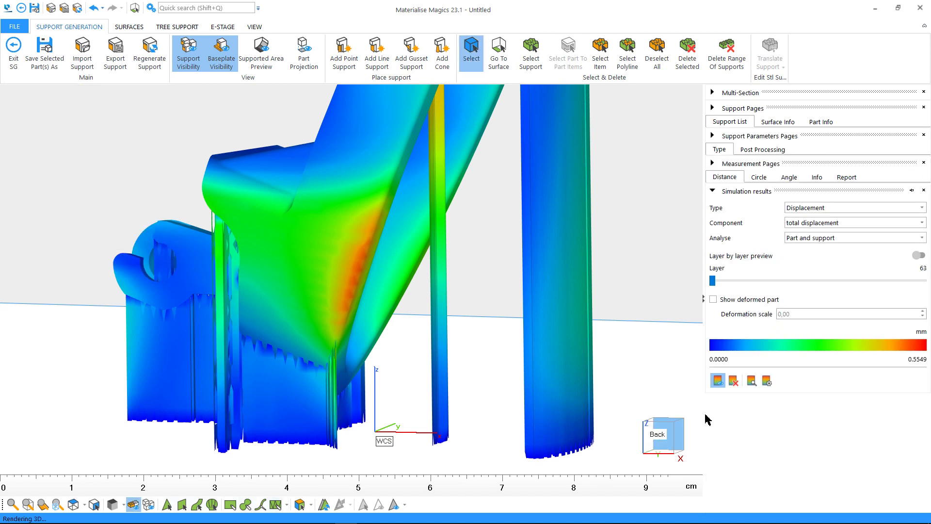
- Hide simulation colours, exit support generation without saving, and view the whole platform
click(719, 383)
mouse_move(343, 248)
right_down()
mouse_move(379, 241)
mouse_move(353, 243)
right_up()
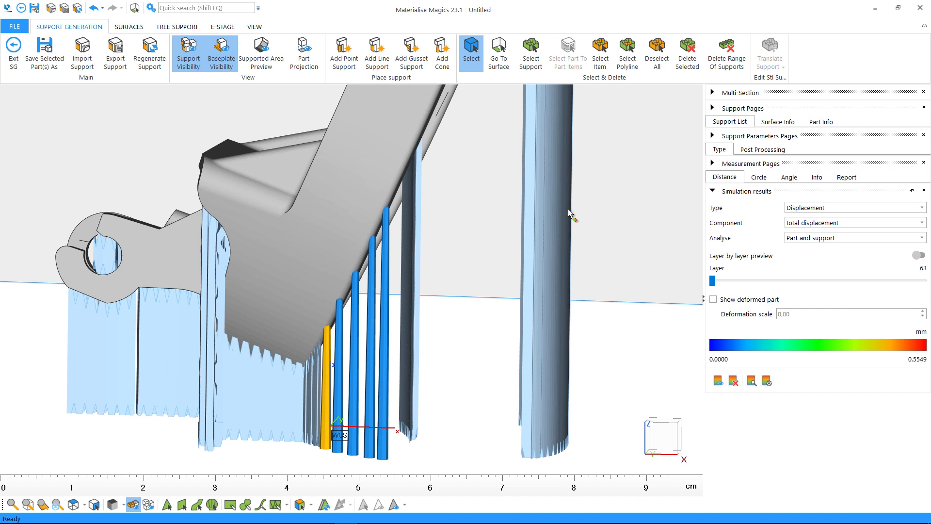
click(14, 66)
click(509, 299)
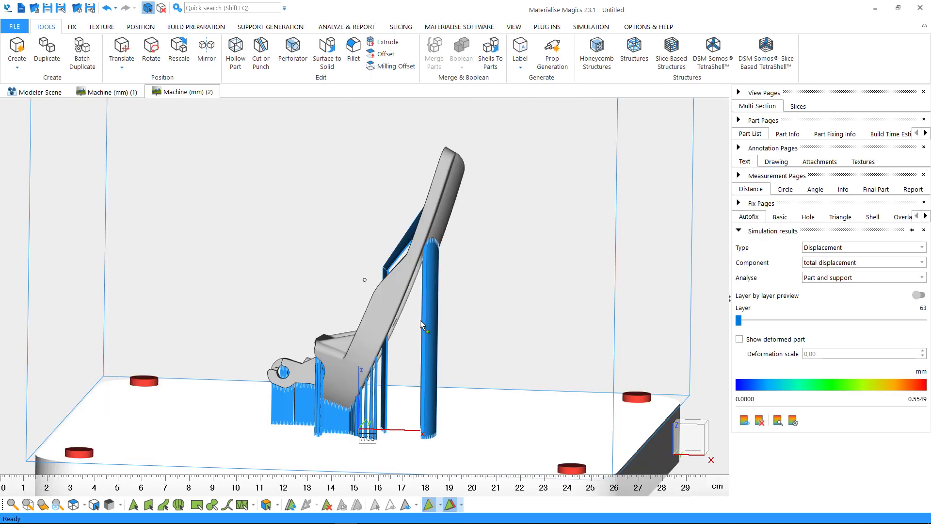
right_drag(420, 324, 488, 322)
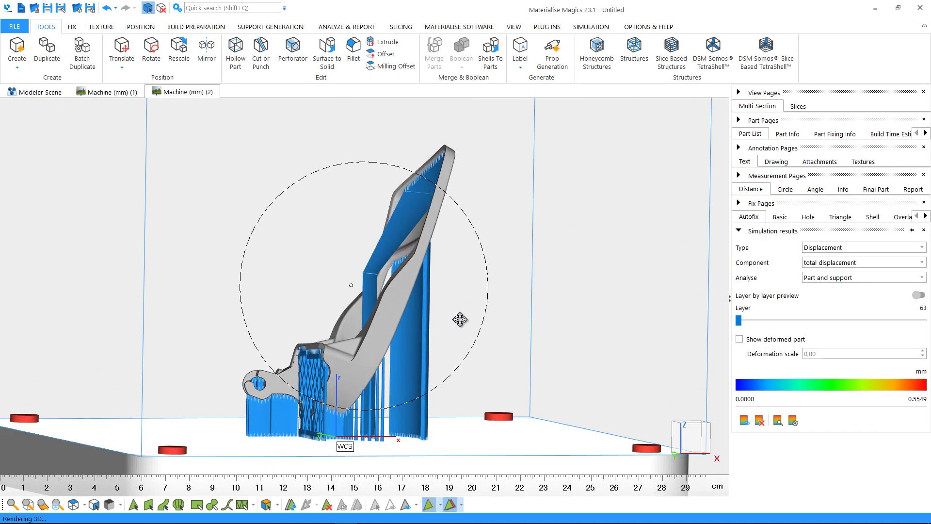
right_drag(613, 252, 614, 247)
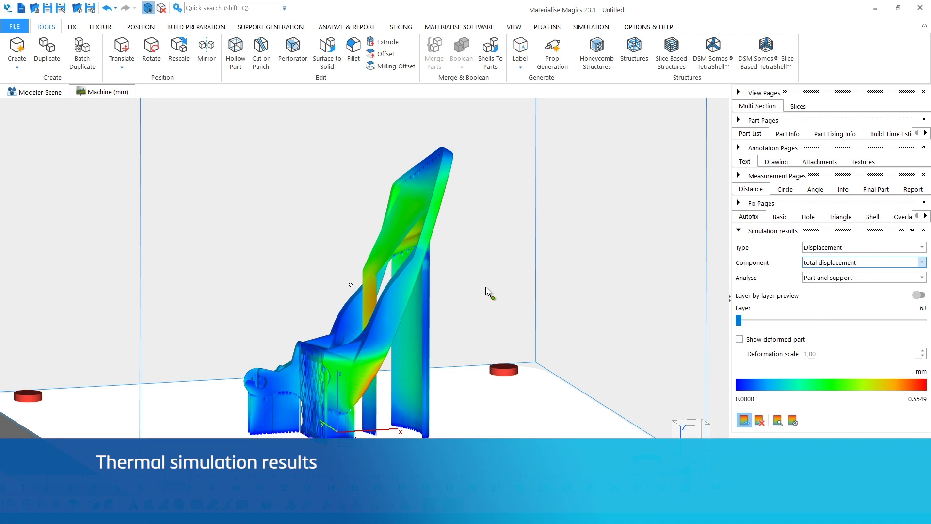
- Switch the results to Thermal and view the Temperature map
click(874, 248)
click(837, 315)
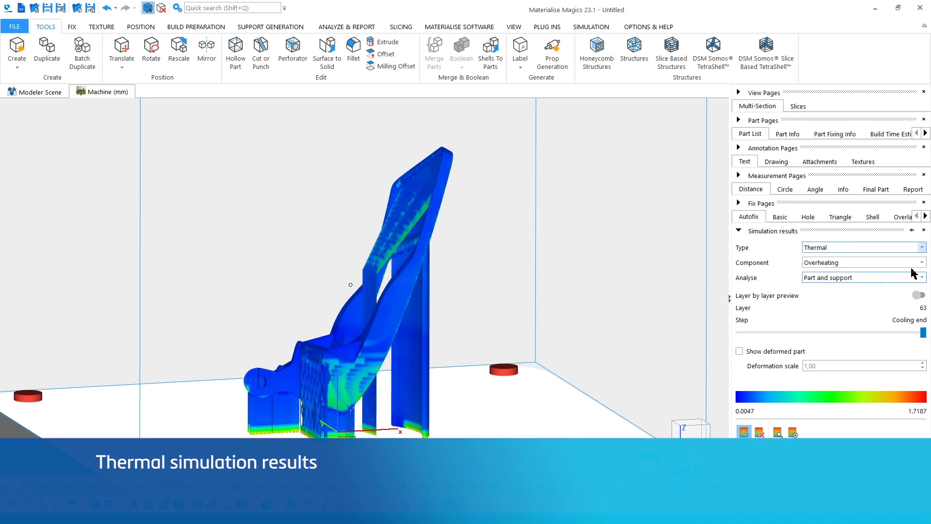
click(921, 263)
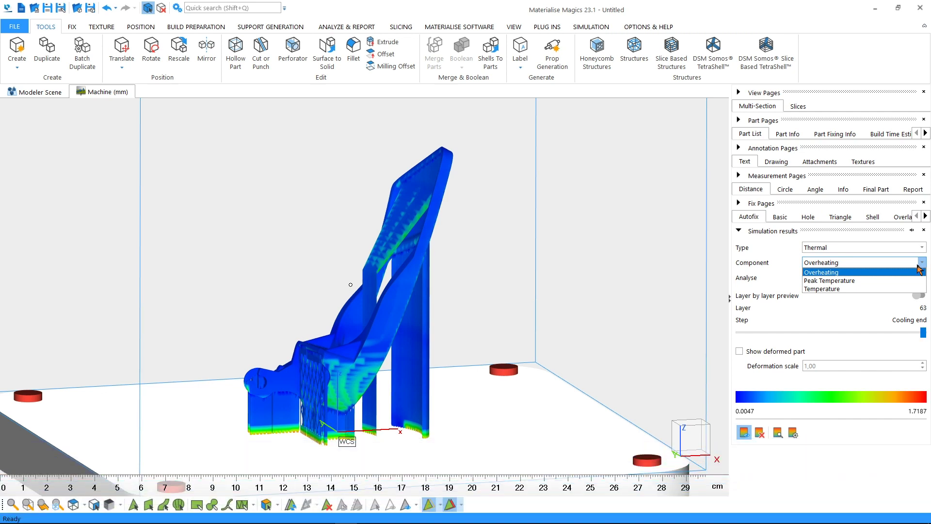
click(865, 289)
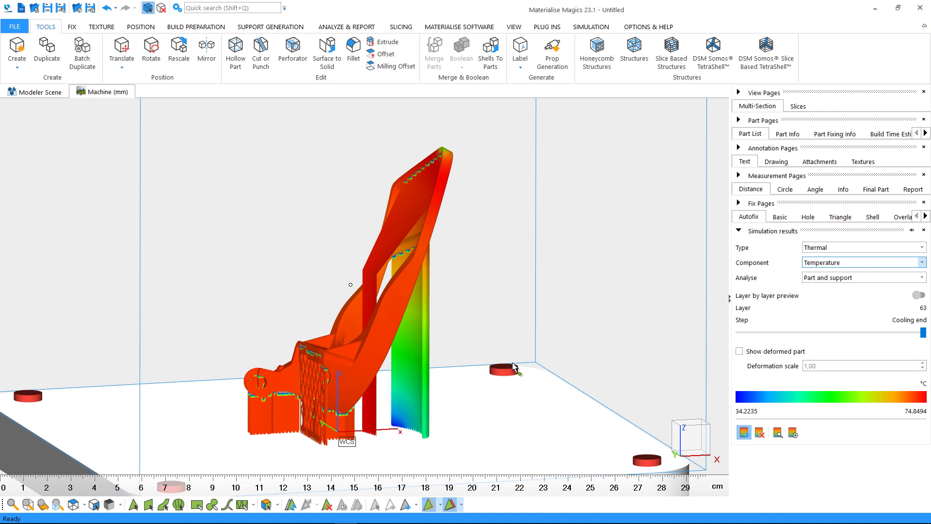
- View the Peak Temperature map, then return to the Overheating component
click(895, 262)
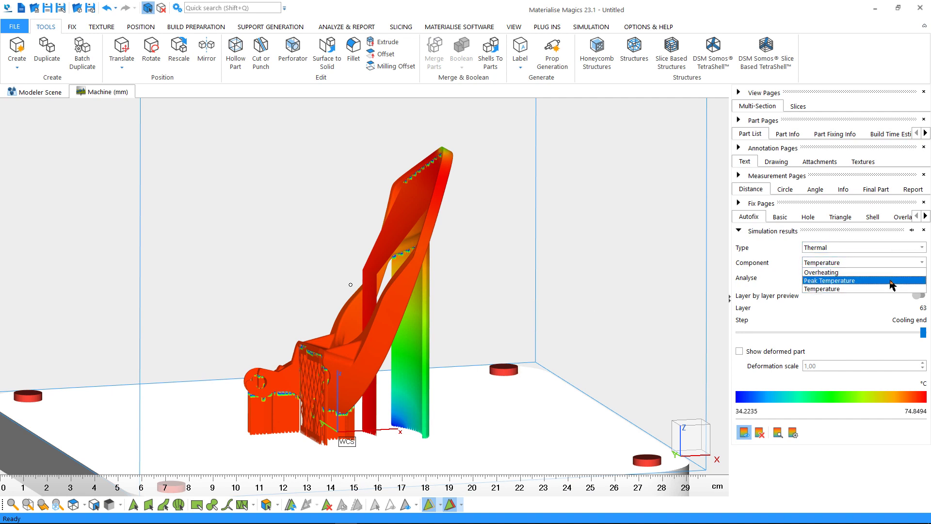
click(895, 281)
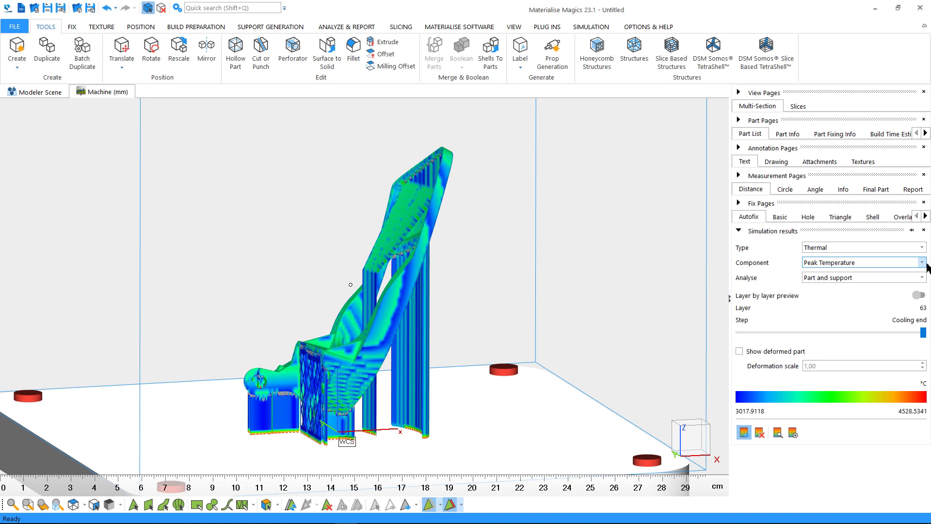
click(921, 263)
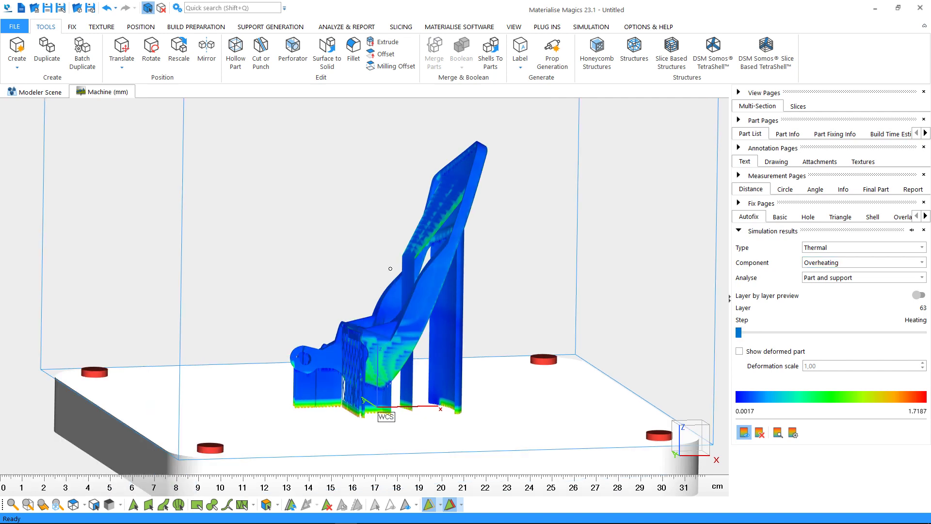
- Turn on the layer-by-layer overheating preview and rewind the Step slider to the first build layer
click(919, 296)
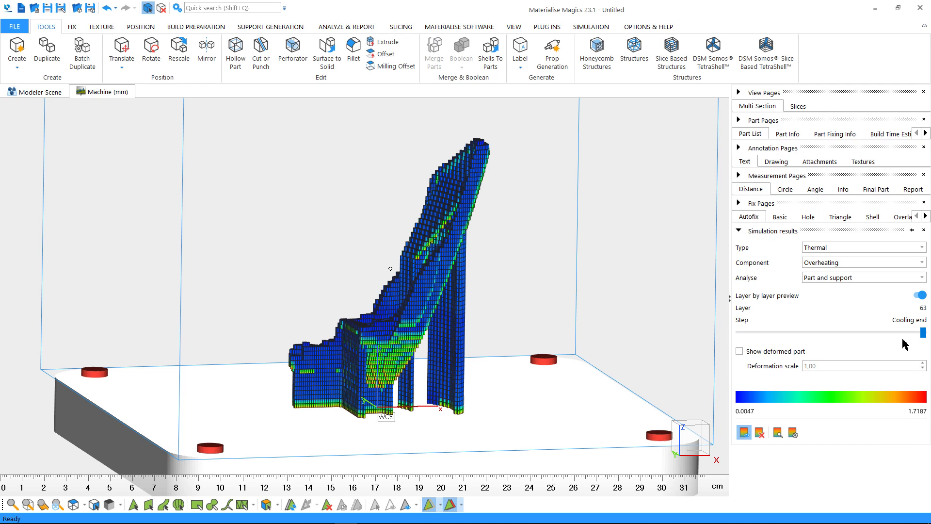
click(921, 333)
drag(770, 334, 739, 334)
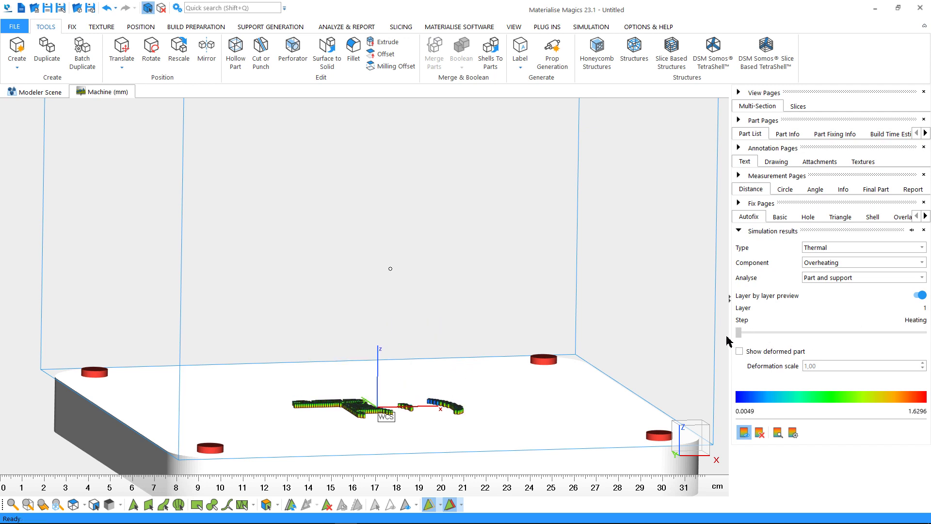
- Advance step by step past layer 1's cooling end into the following layers
key(Right)
key(Right)
key(Right)
key(Right)
key(Right)
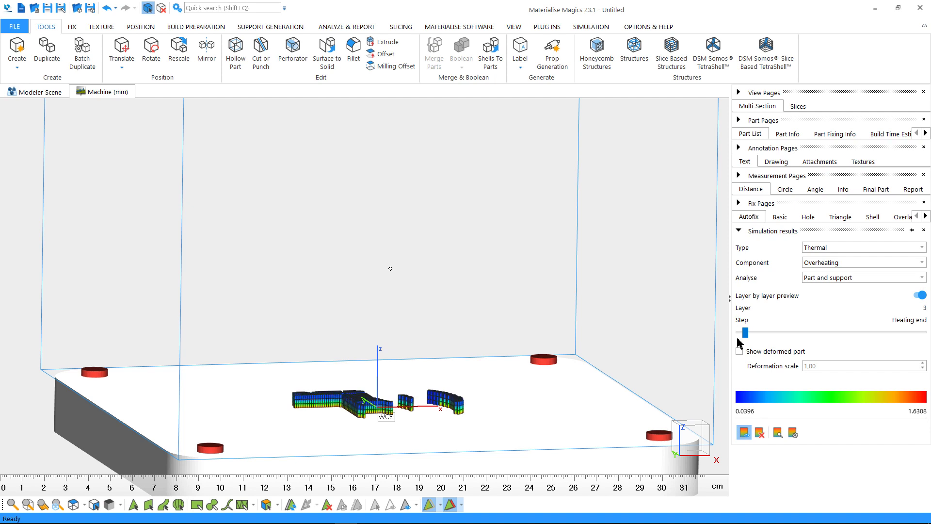
key(Right)
key(Right)
key(Right)
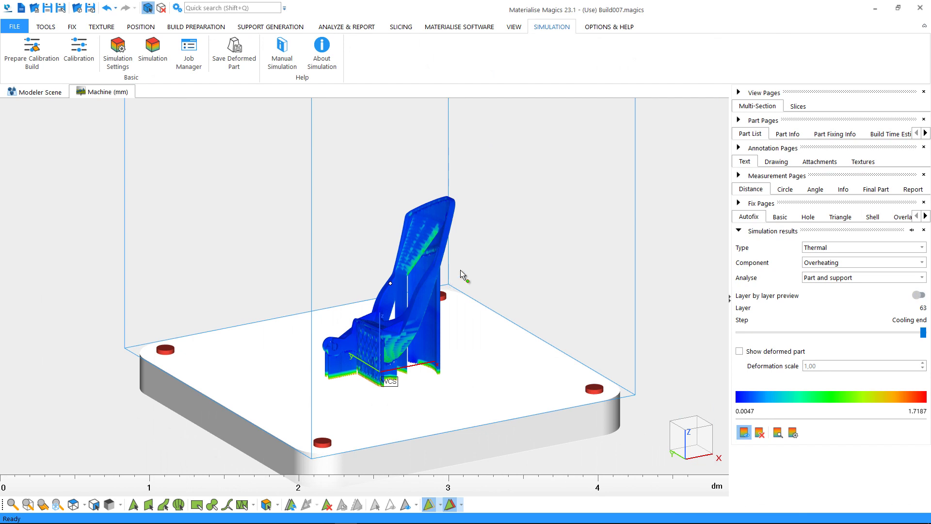
- Set the overheating plot's minimum value to 1 and apply it
click(793, 433)
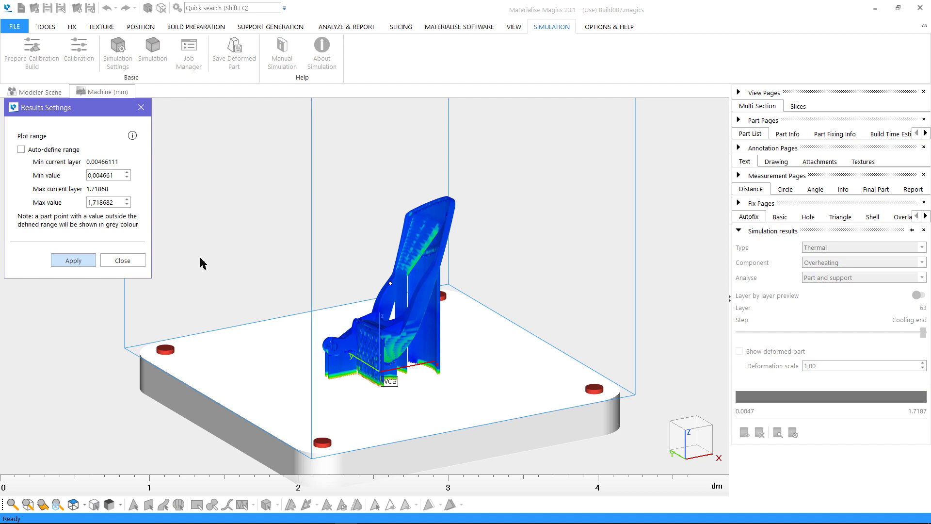
drag(118, 175, 69, 182)
text(1)
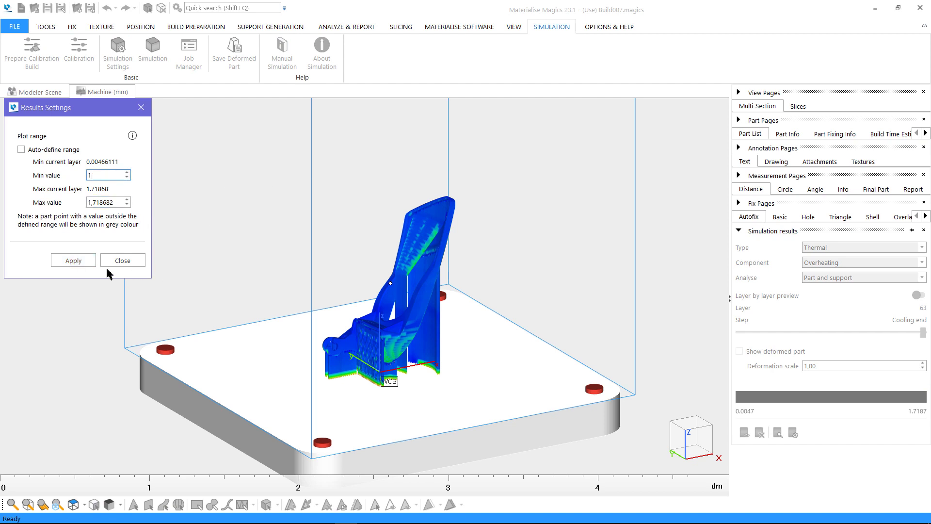
click(85, 263)
- Inspect the greyed-out part, close the plot range settings, and enter support generation mode
mouse_move(388, 341)
right_down()
mouse_move(307, 308)
mouse_move(342, 313)
mouse_move(338, 292)
right_up()
click(141, 108)
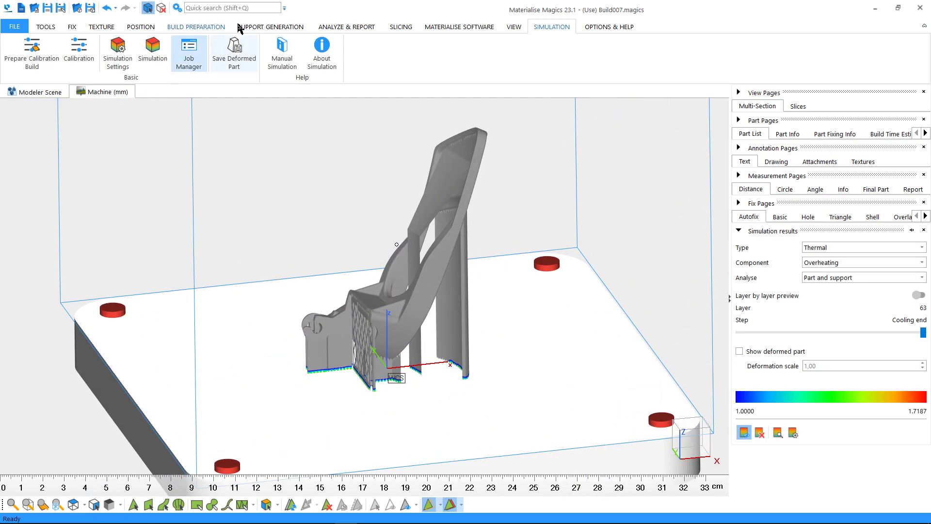
click(256, 27)
click(108, 53)
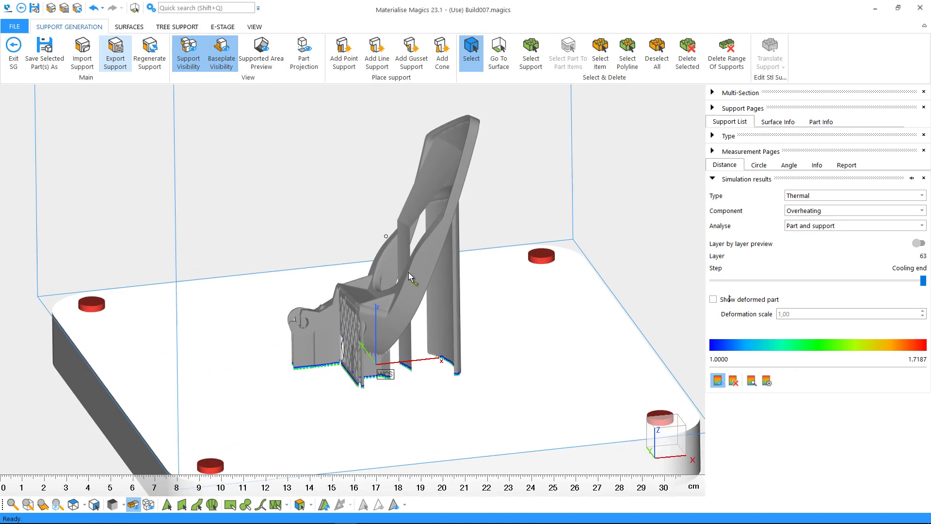